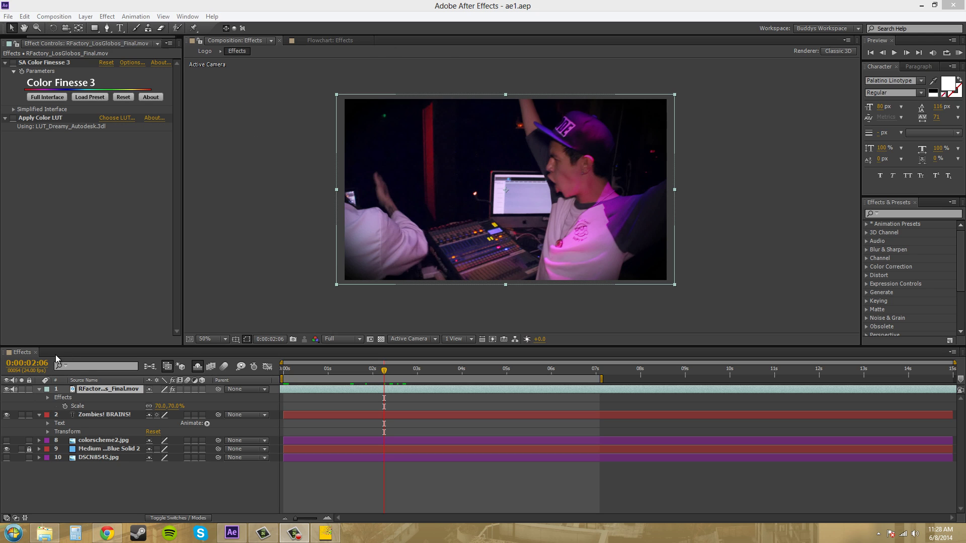
Step: Shy the background image layers and the 'Zombies! BRAINS!' text layer, then deselect the footage
left_click(149, 448)
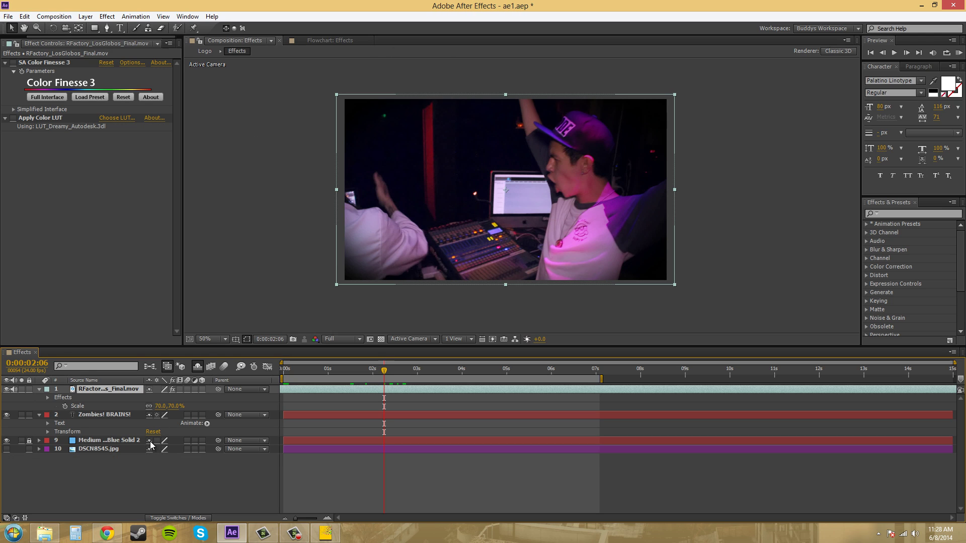
left_click(149, 449)
left_click(150, 441)
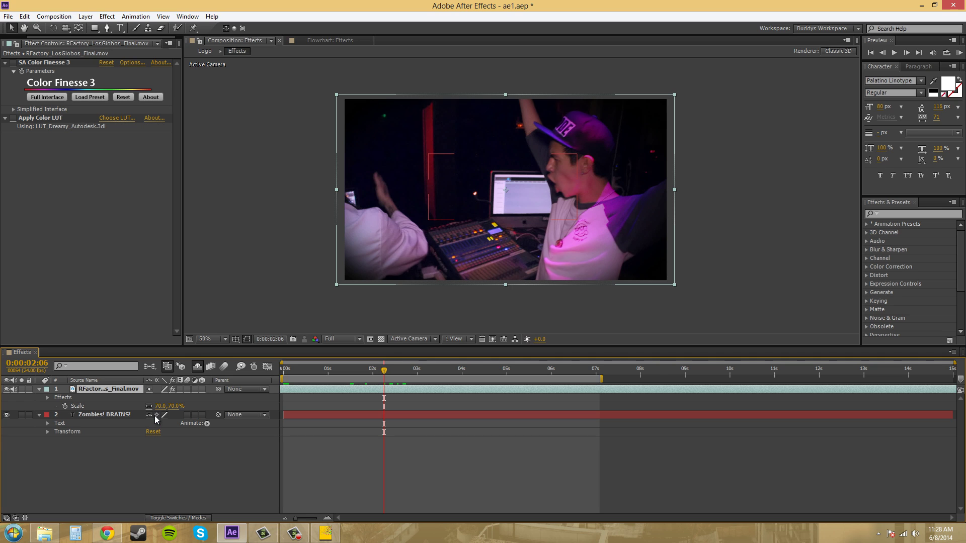
left_click(150, 414)
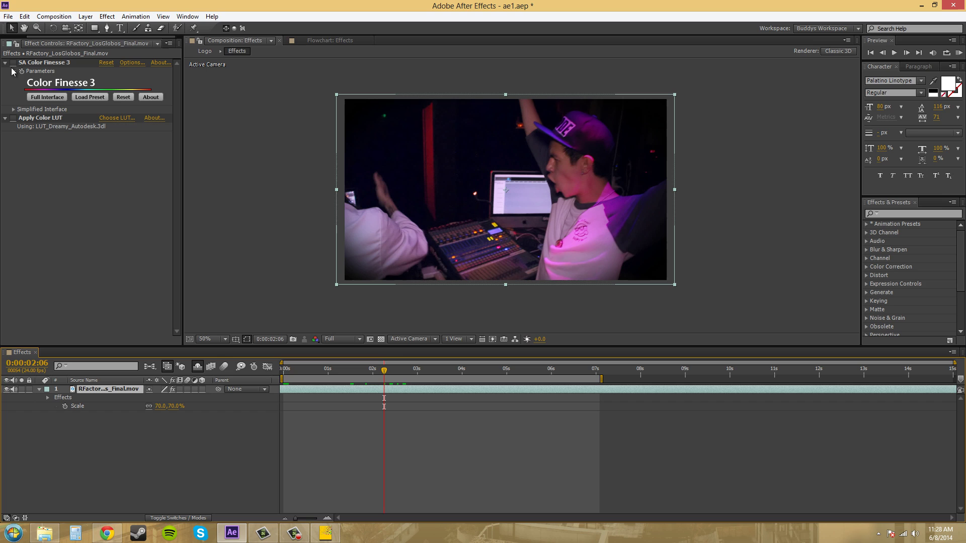
left_click(141, 477)
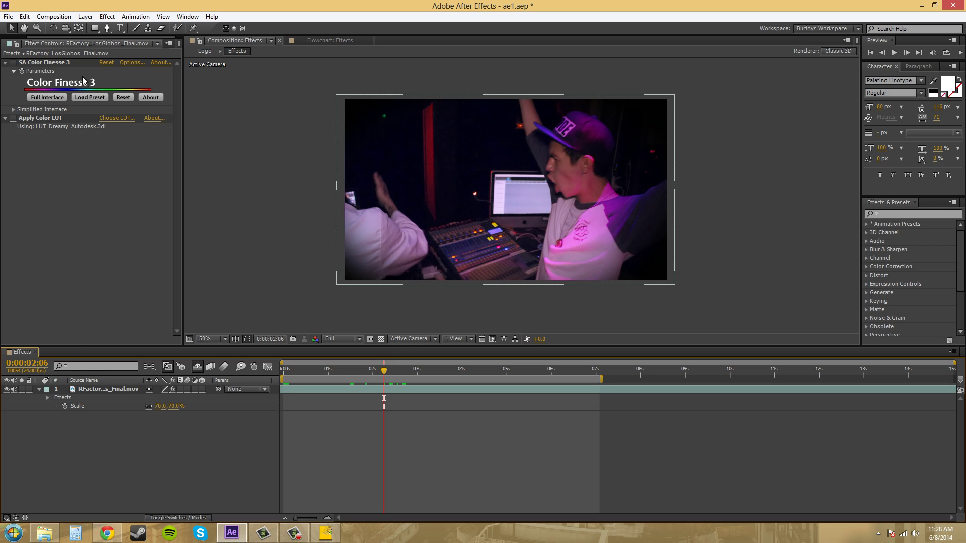
Step: Select the Color Finesse 3 effect and browse the Effect menu without adding anything
left_click(56, 65)
left_click(107, 16)
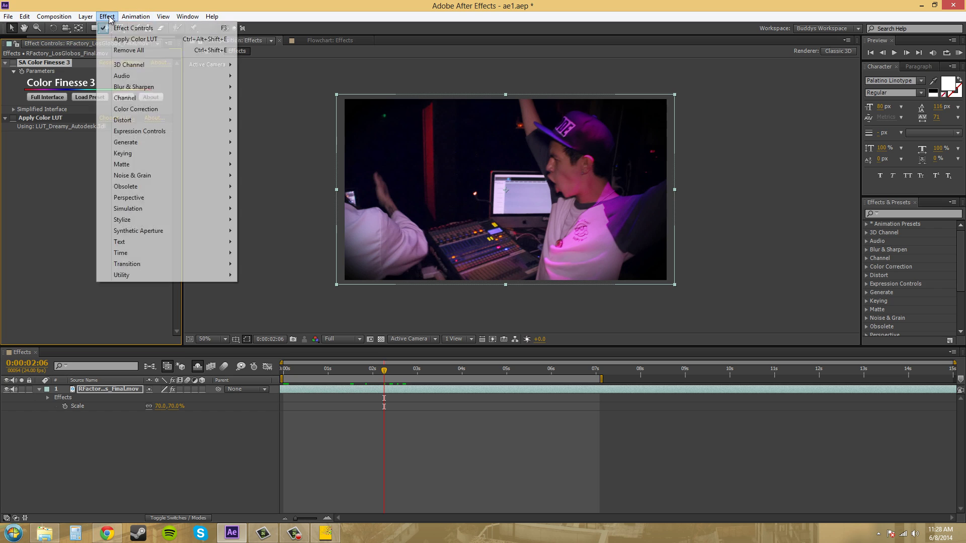
mouse_move(161, 233)
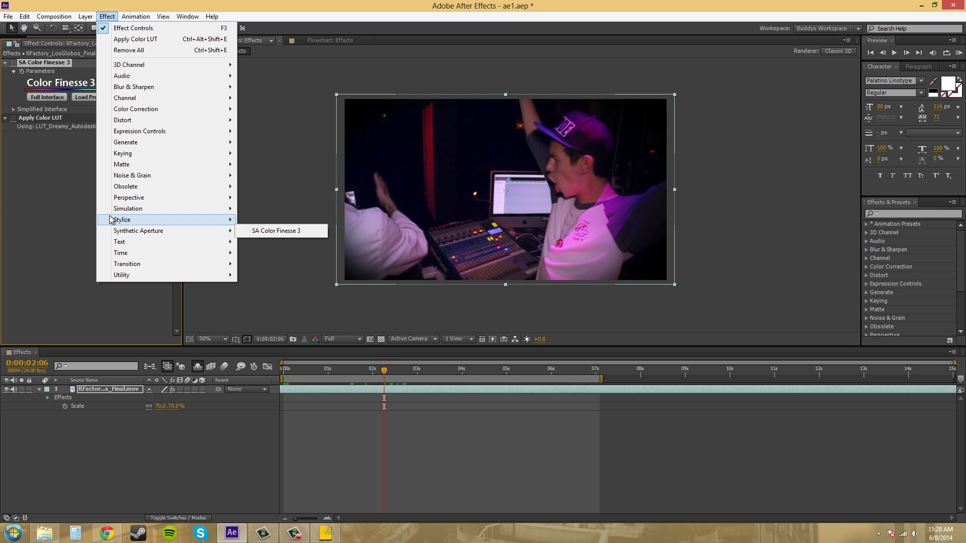
left_click(67, 213)
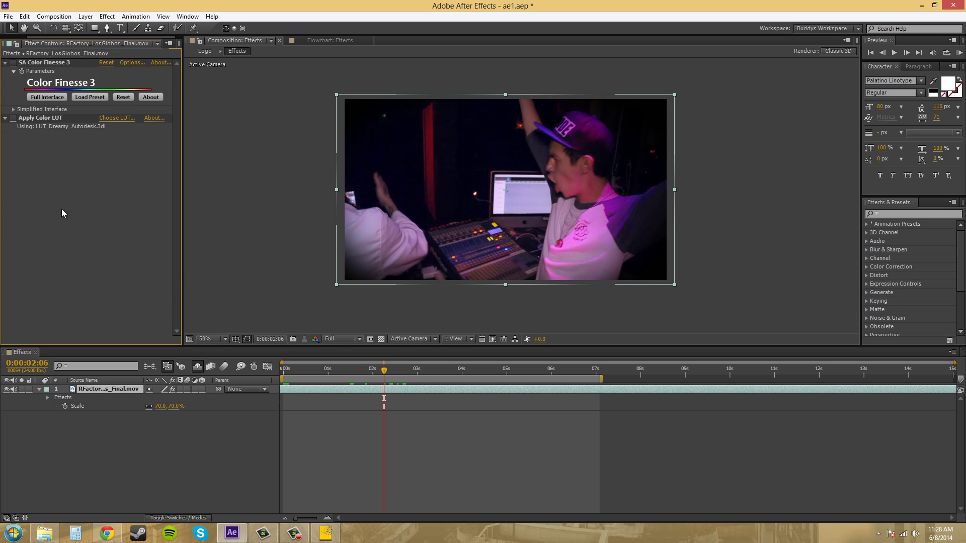
Step: Delete Apply Color LUT from the concert clip and enable Color Finesse 3
left_click(55, 120)
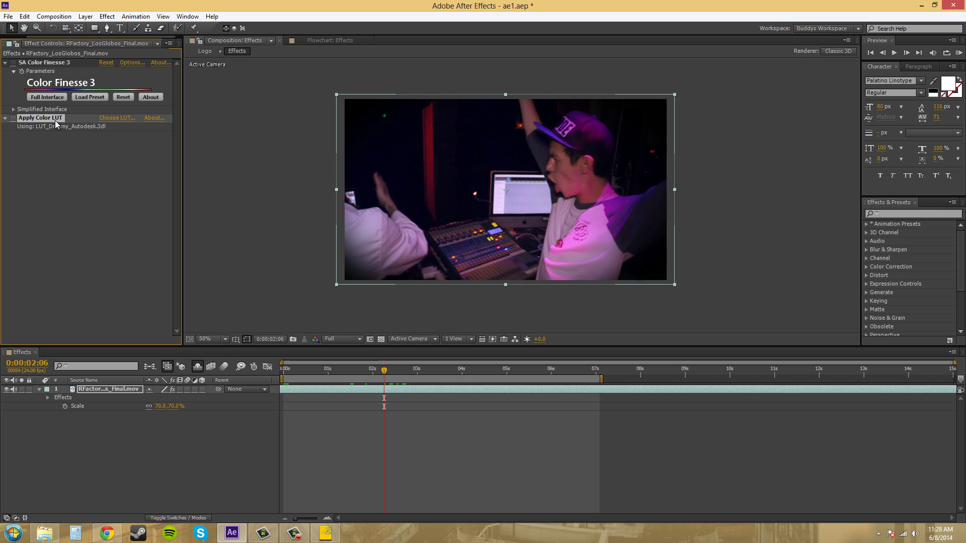
key("Delete")
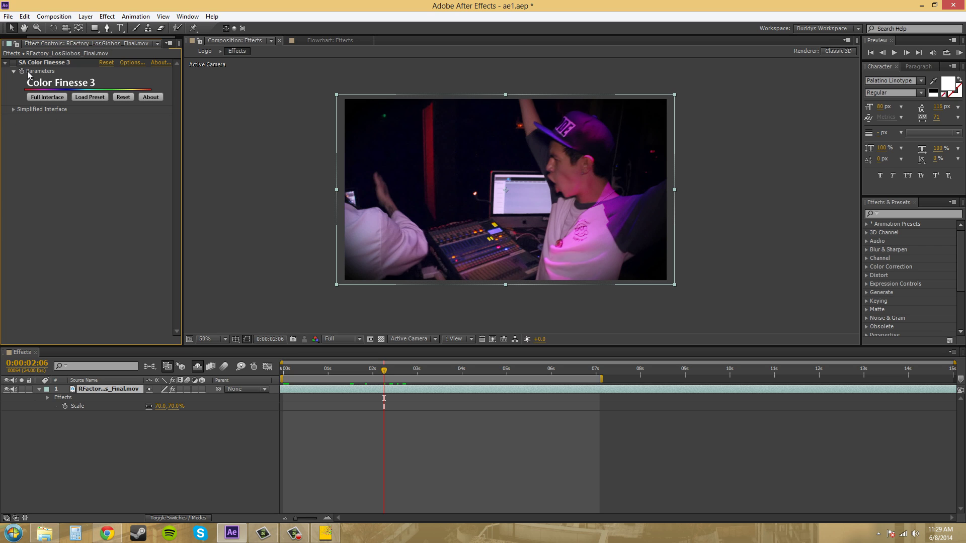
left_click(13, 62)
Step: Expand Color Finesse's Simplified Interface controls to review them, then collapse them again
left_click(13, 110)
scroll(91, 236, "down", 3)
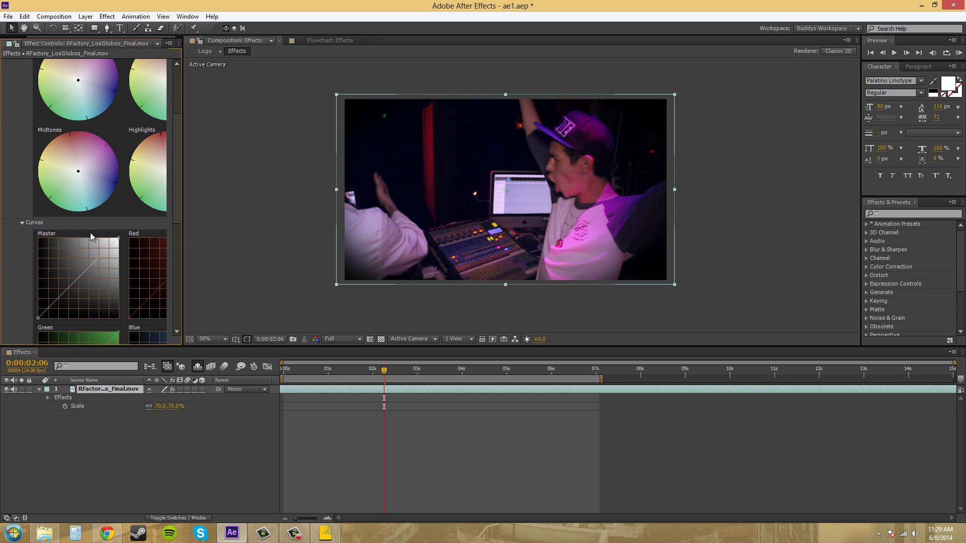
scroll(92, 237, "down", 11)
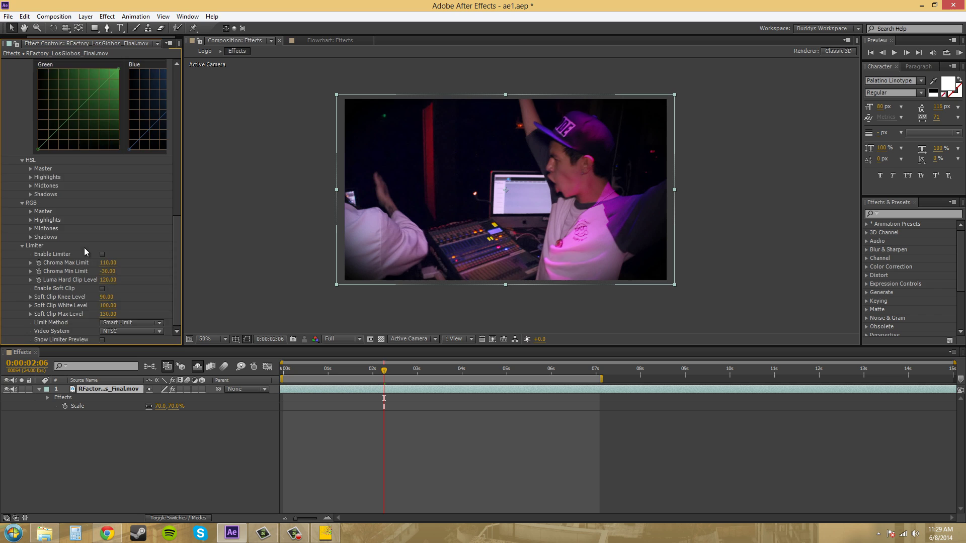
scroll(85, 252, "up", 14)
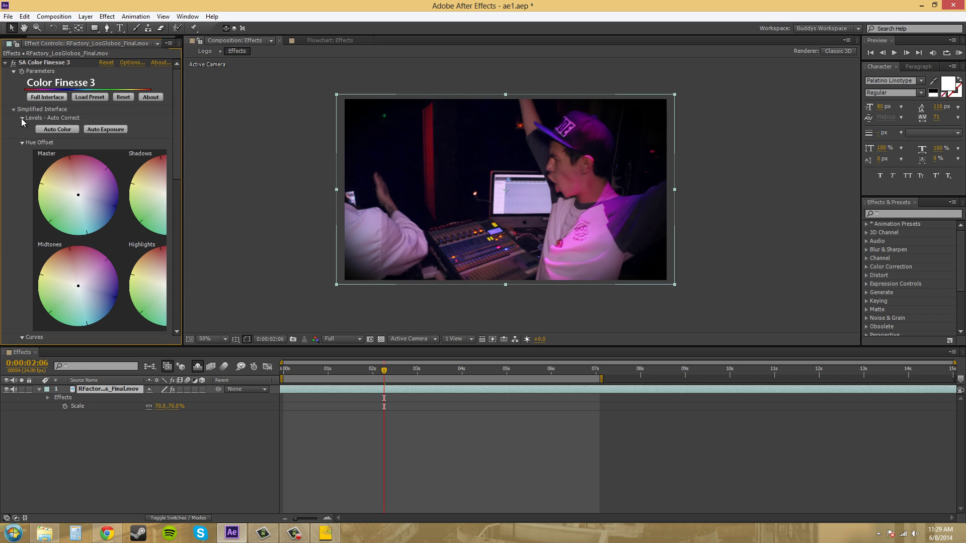
left_click(13, 110)
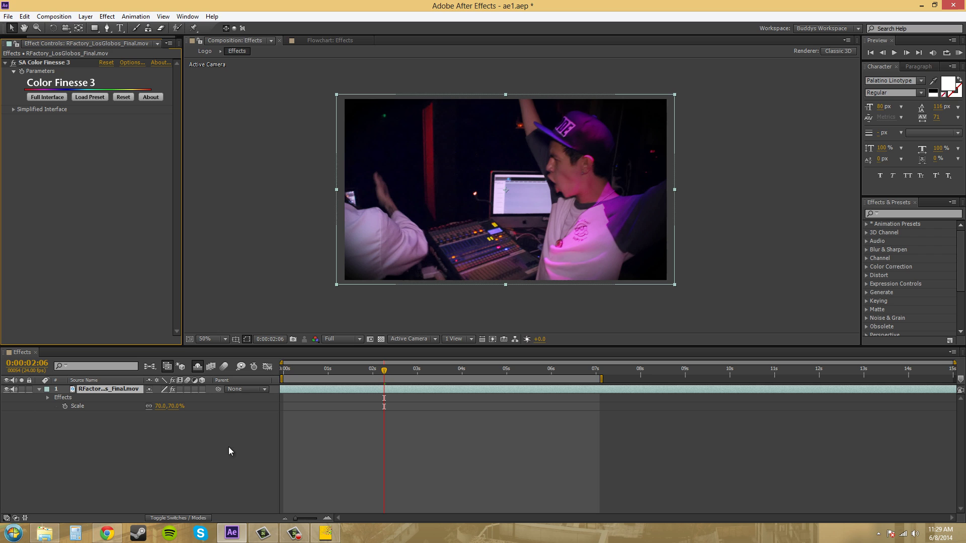
Step: Open the Color Finesse full interface and cycle through every scope view, ending on Combo
left_click(314, 539)
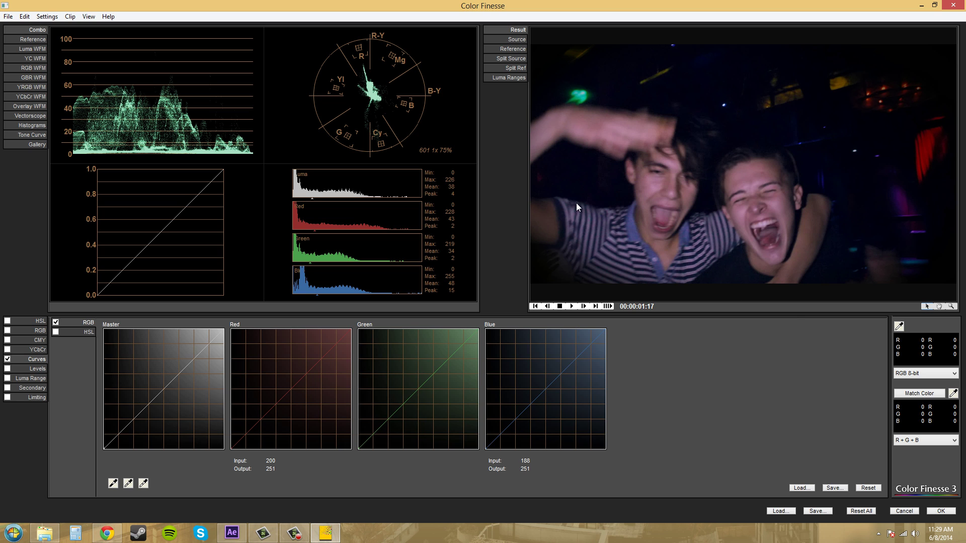
left_click(31, 39)
left_click(31, 49)
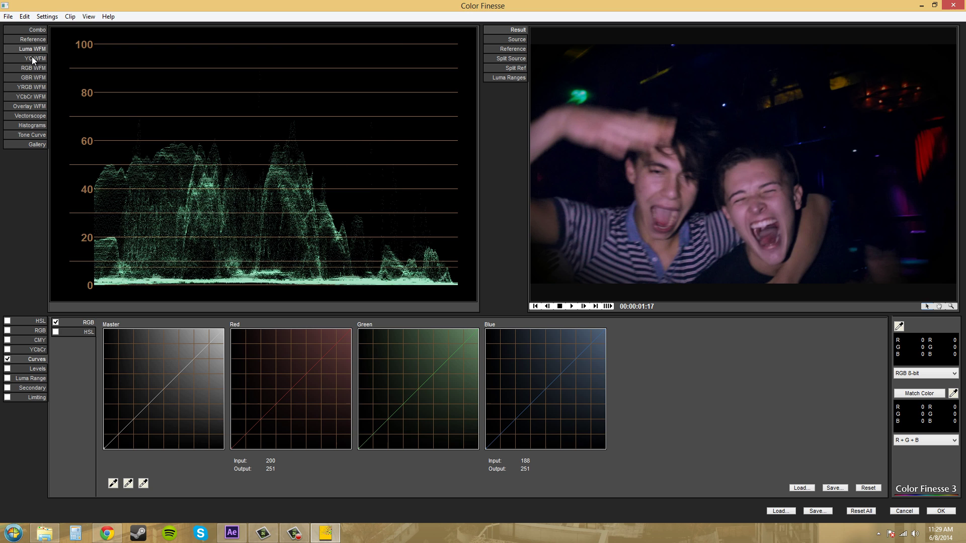
left_click(30, 68)
left_click(31, 77)
left_click(32, 96)
left_click(31, 87)
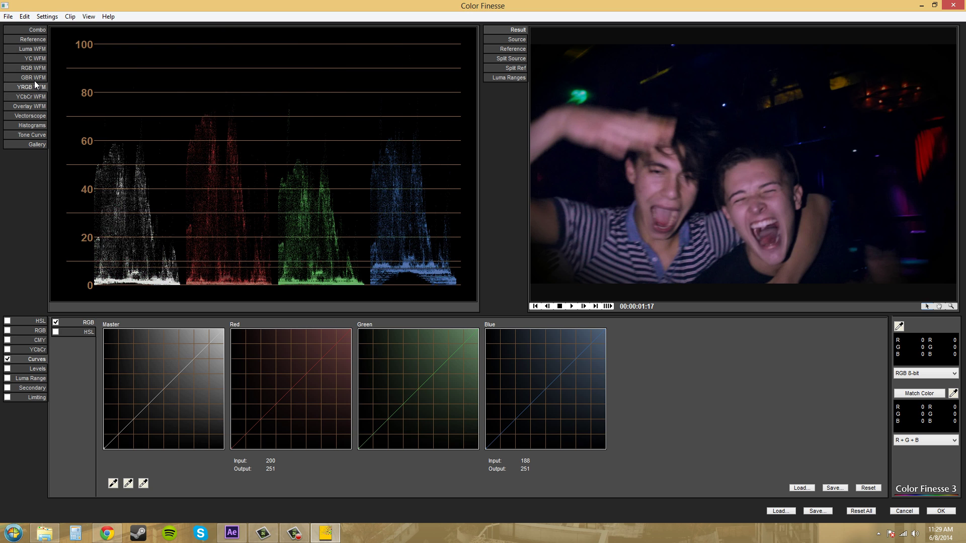
left_click(33, 77)
left_click(34, 68)
left_click(31, 106)
left_click(30, 116)
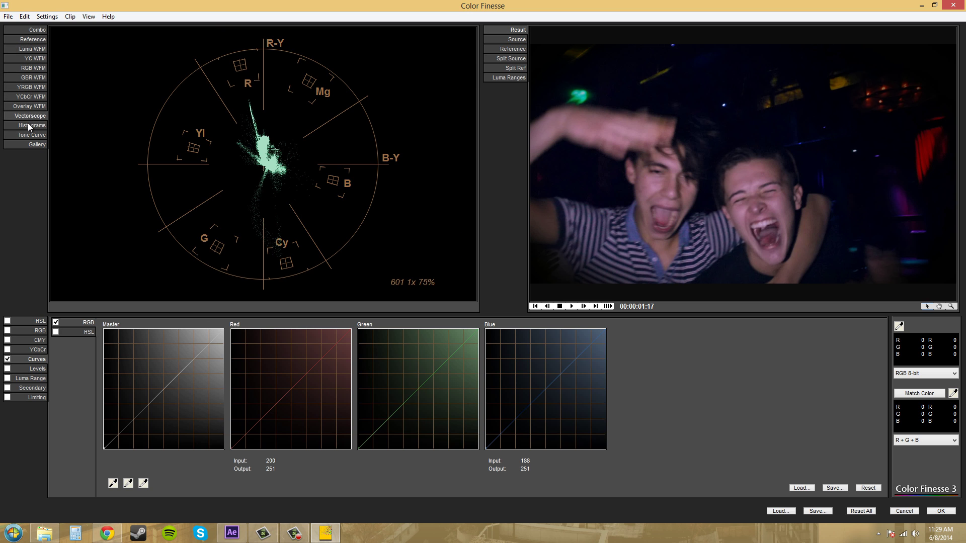
left_click(32, 125)
left_click(32, 135)
left_click(36, 145)
left_click(37, 127)
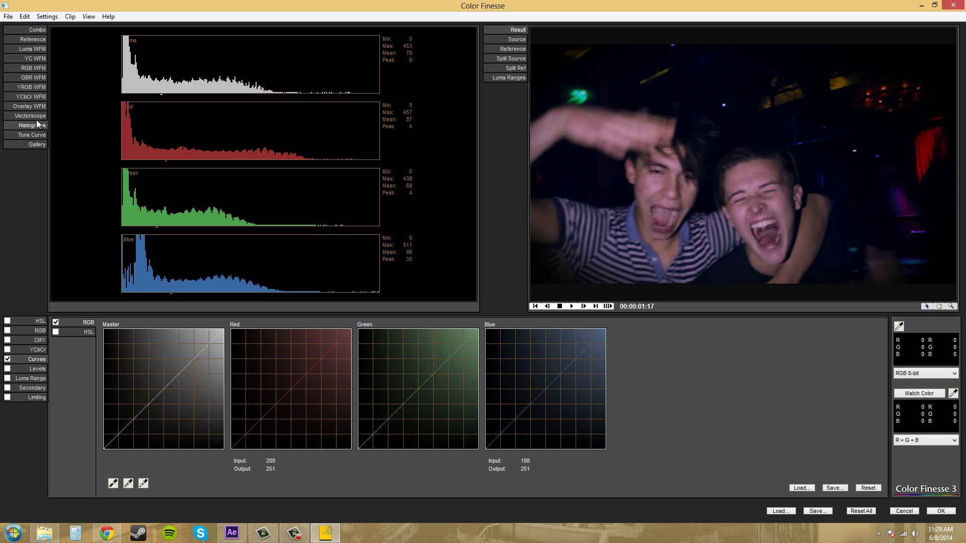
left_click(36, 31)
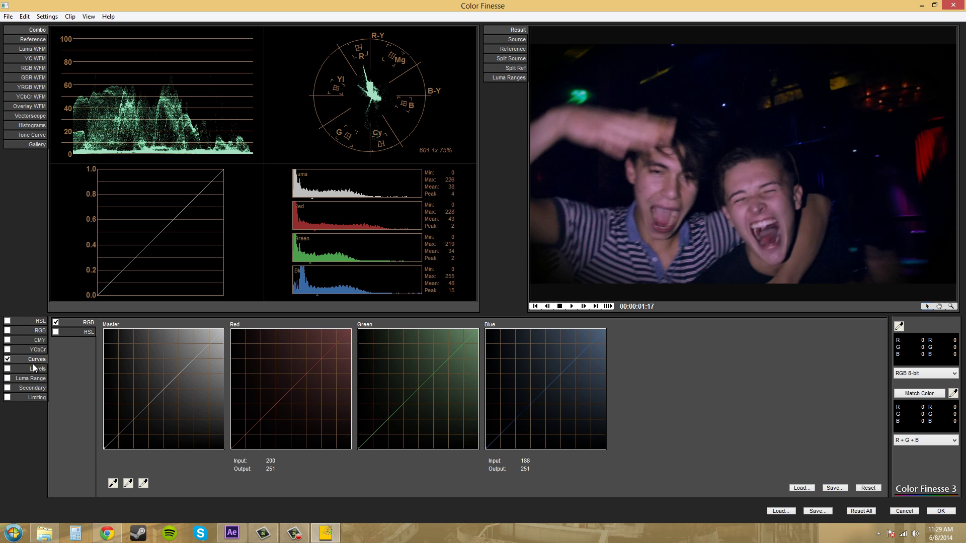
Step: Cycle through the correction tabs from HSL to Limiting, ending on the Curves tab
left_click(40, 321)
left_click(40, 330)
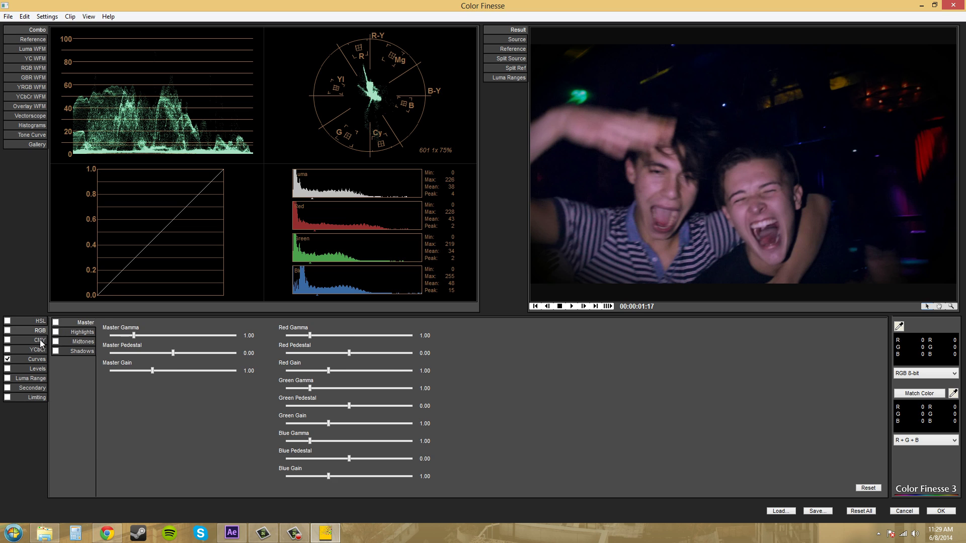
left_click(40, 340)
left_click(37, 349)
left_click(38, 360)
left_click(36, 369)
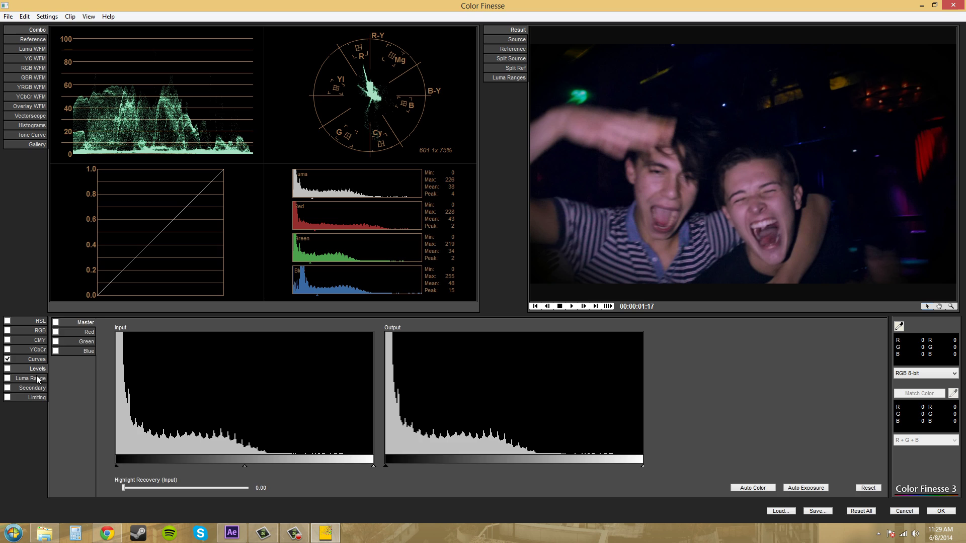
left_click(36, 378)
left_click(35, 388)
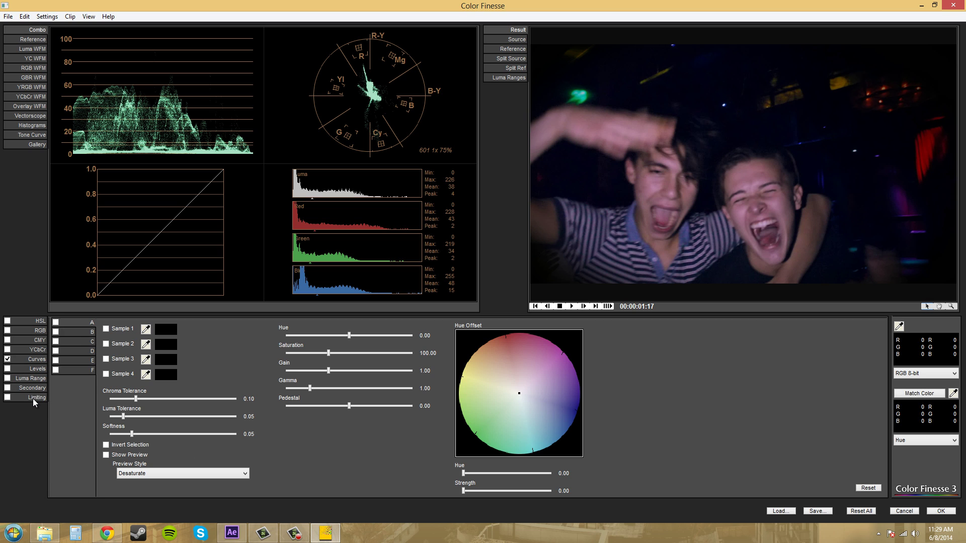
left_click(34, 398)
left_click(36, 389)
left_click(35, 359)
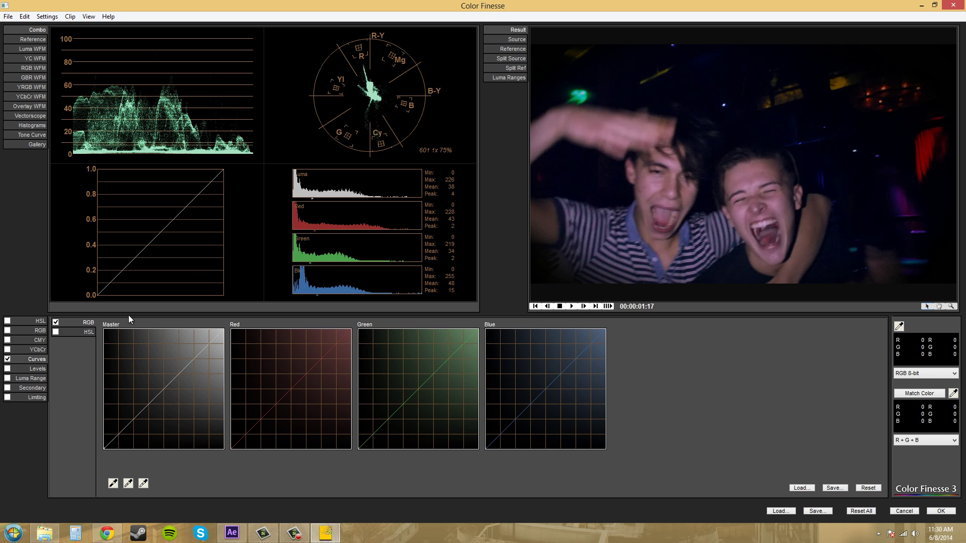
Step: With the RGB waveform enlarged, lift the red and blue curves and lower green slightly
left_click(7, 359)
left_click(21, 67)
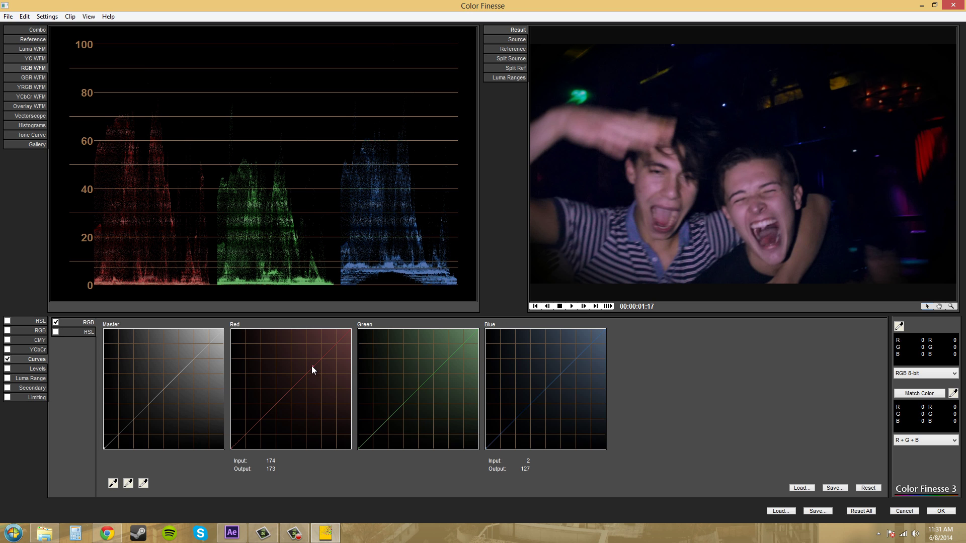
left_click_drag(312, 366, 306, 356)
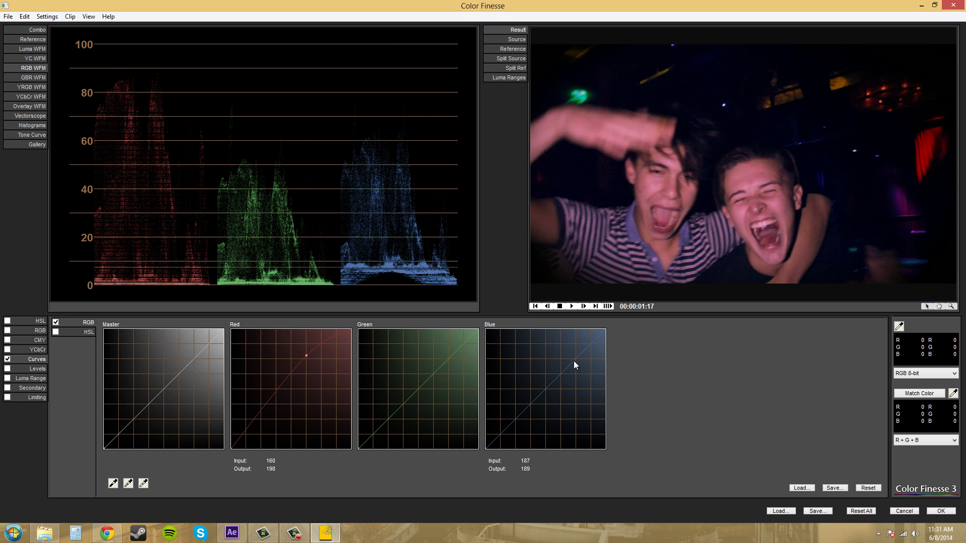
left_click_drag(574, 362, 561, 349)
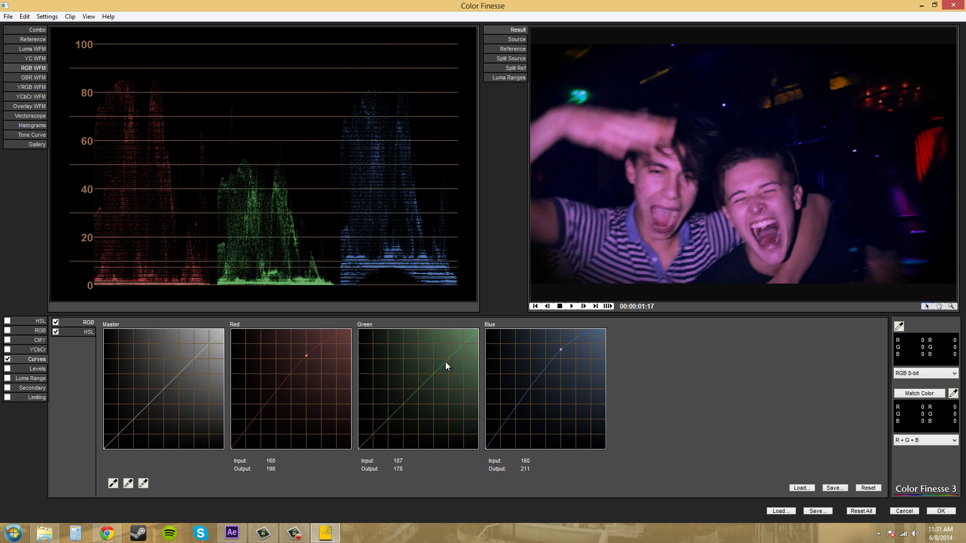
left_click_drag(445, 362, 449, 370)
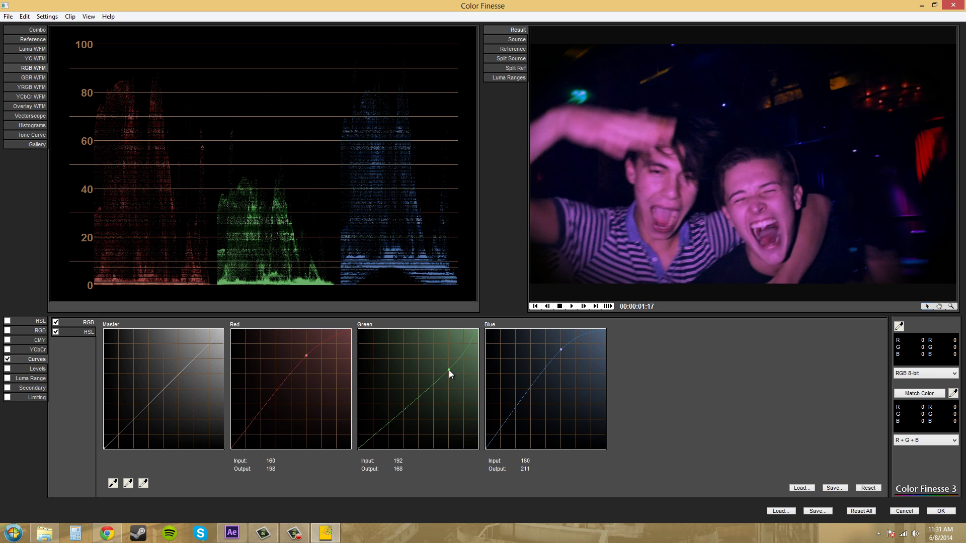
Step: Start a generic Autodesk .3dl LUT export, browse to Local Disk (C:), then cancel saving
left_click(8, 17)
mouse_move(20, 30)
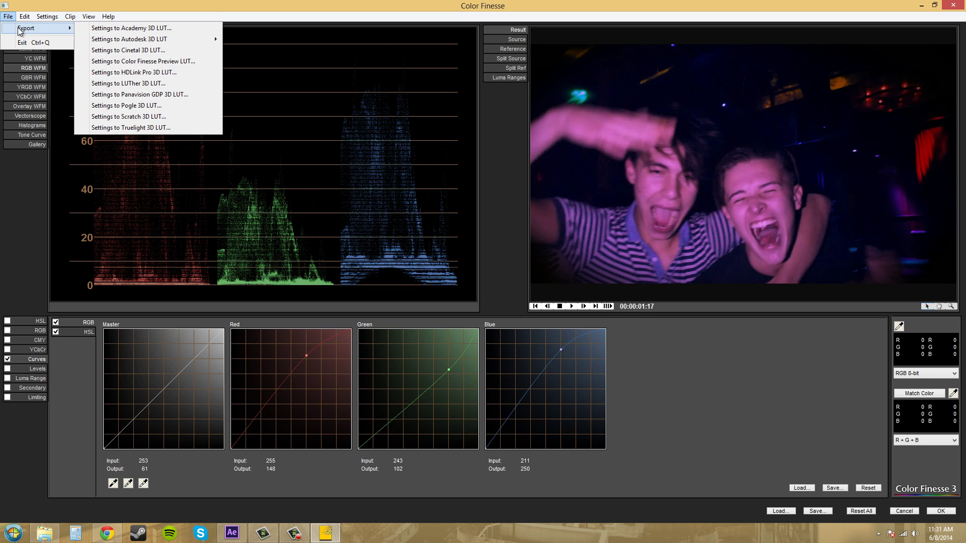
mouse_move(115, 45)
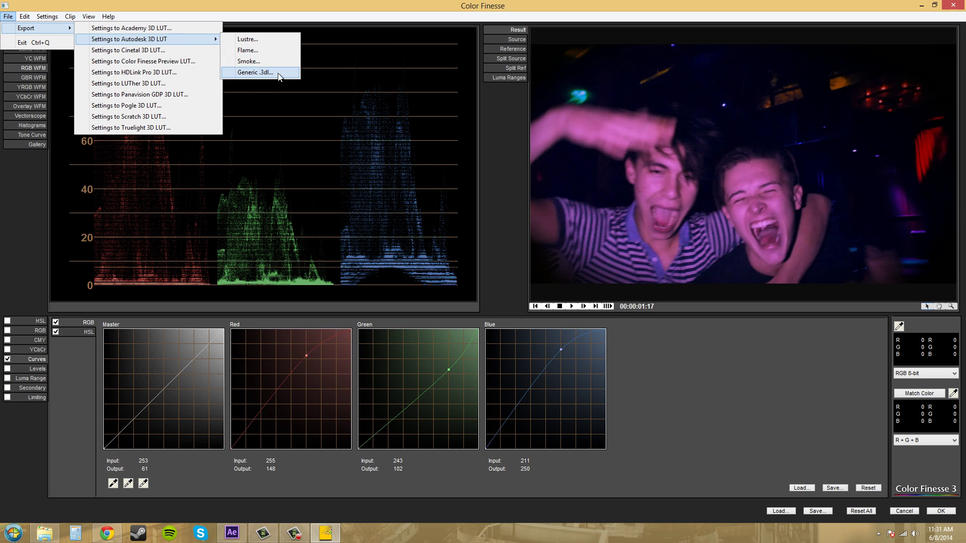
left_click(251, 73)
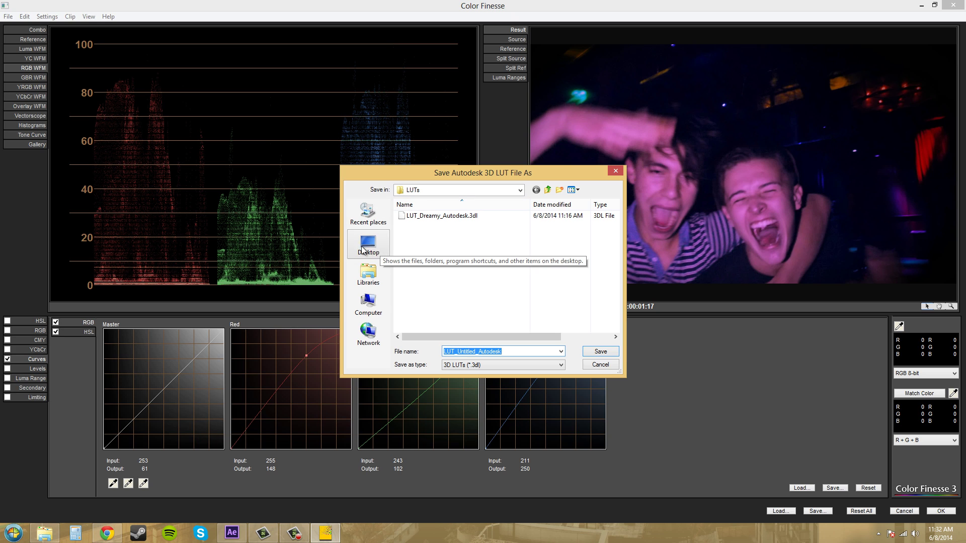
left_click(370, 304)
double_click(449, 225)
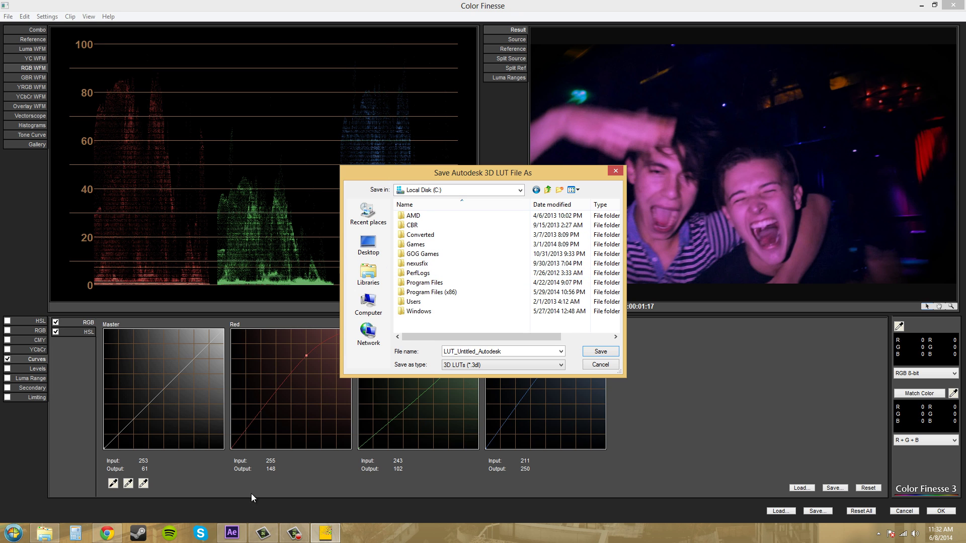
left_click(593, 368)
left_click(232, 533)
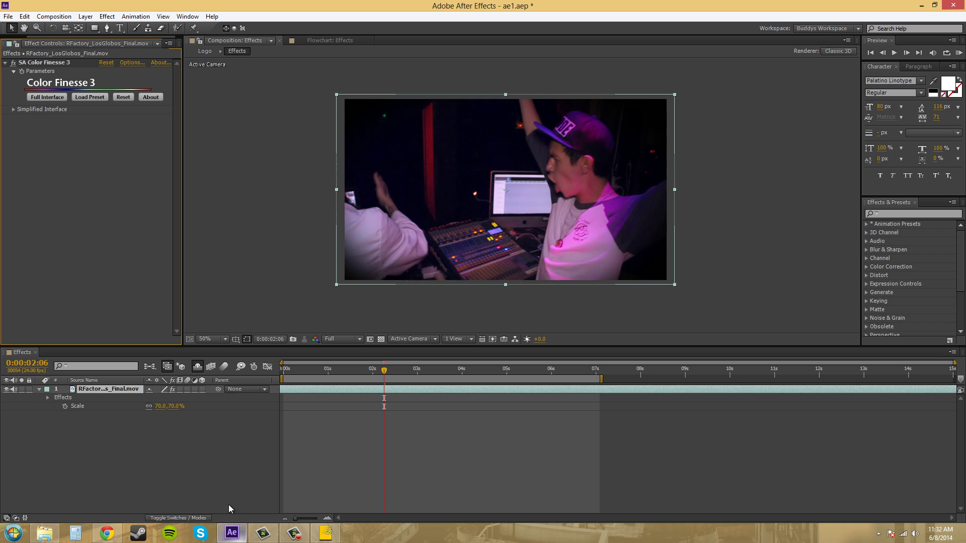
left_click(107, 16)
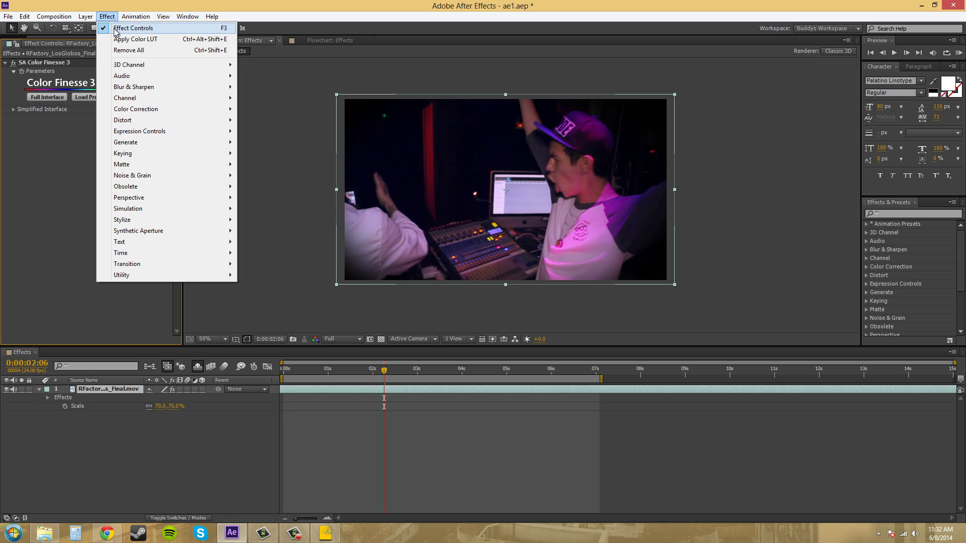
left_click(125, 39)
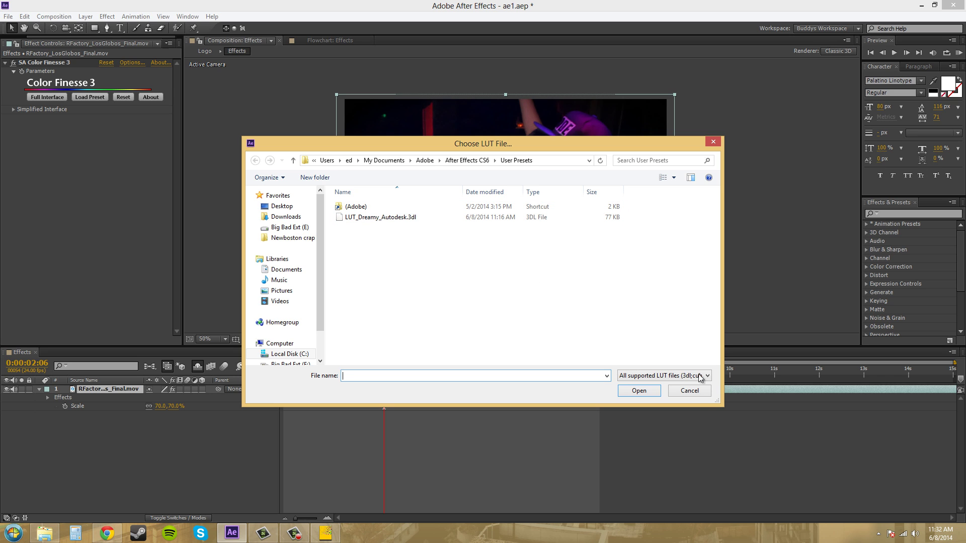
left_click_drag(691, 392, 634, 384)
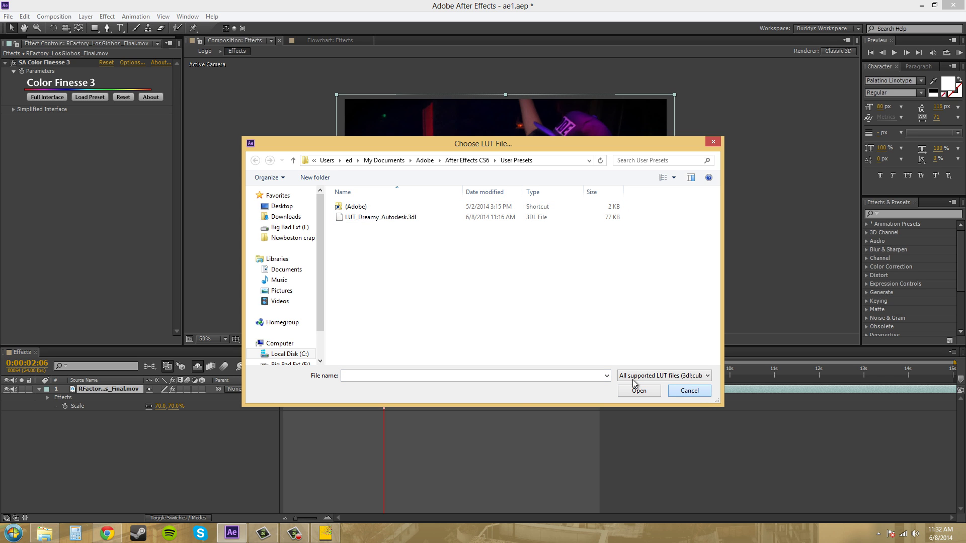
key("Escape")
mouse_move(336, 524)
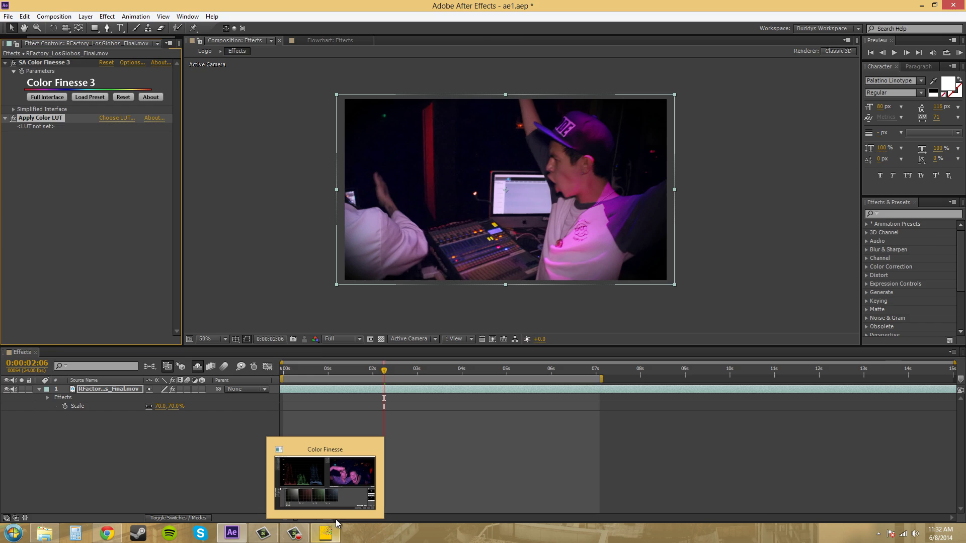
left_click(322, 481)
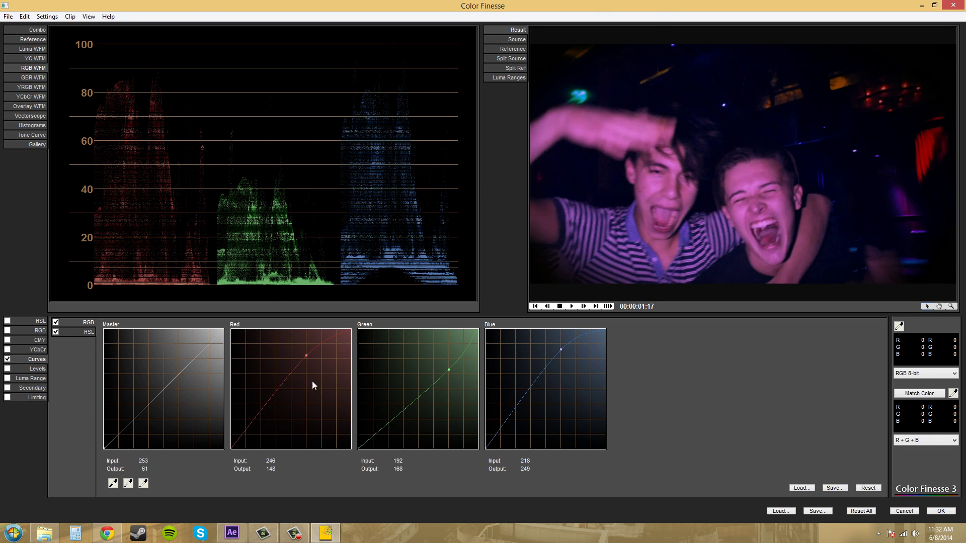
left_click(231, 533)
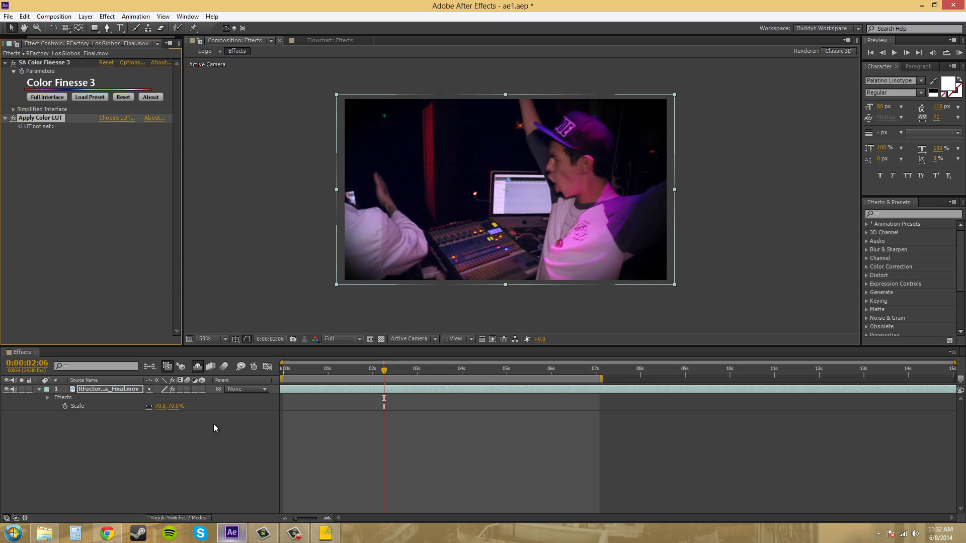
left_click(47, 119)
key("Delete")
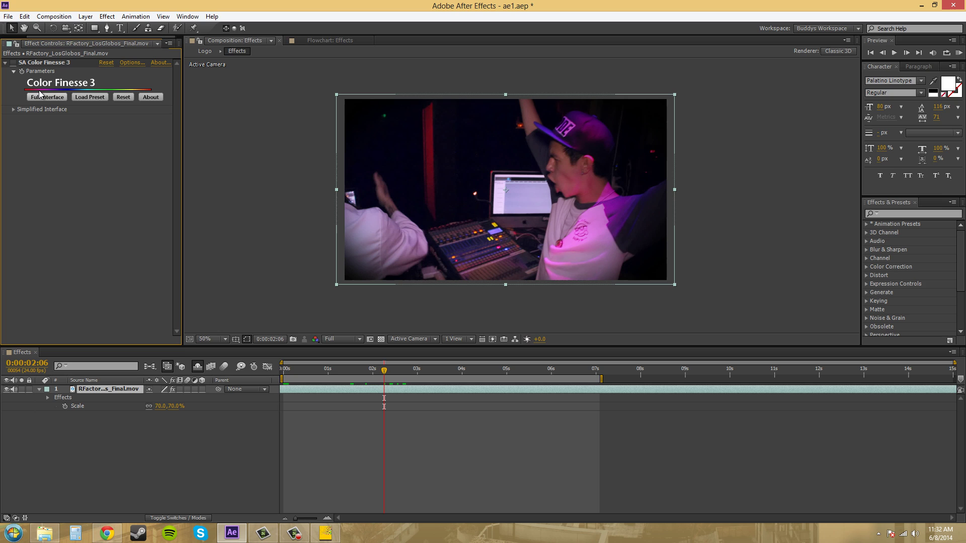
Step: Add Apply Color LUT loaded with LUT_Dreamy_Autodesk.3dl, then toggle it off and on to compare
left_click(108, 17)
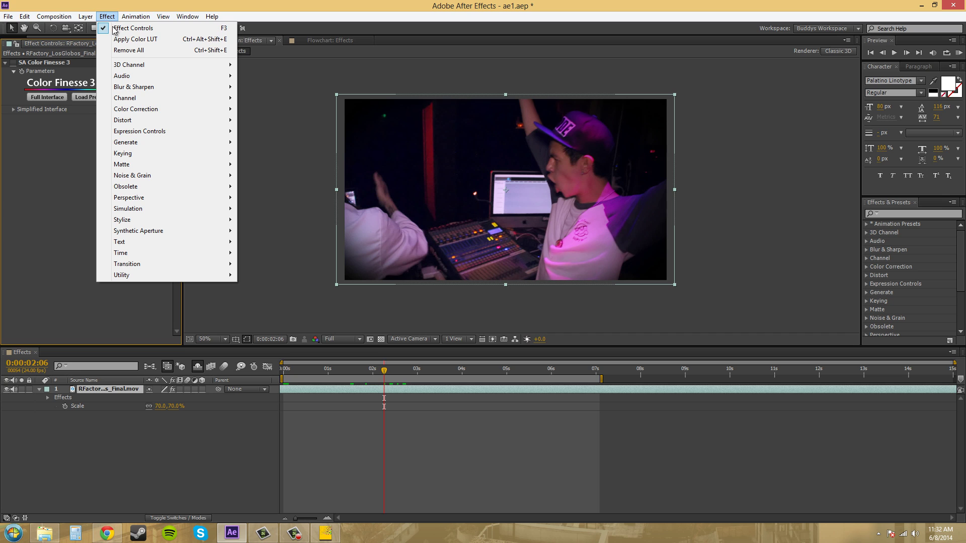
mouse_move(134, 86)
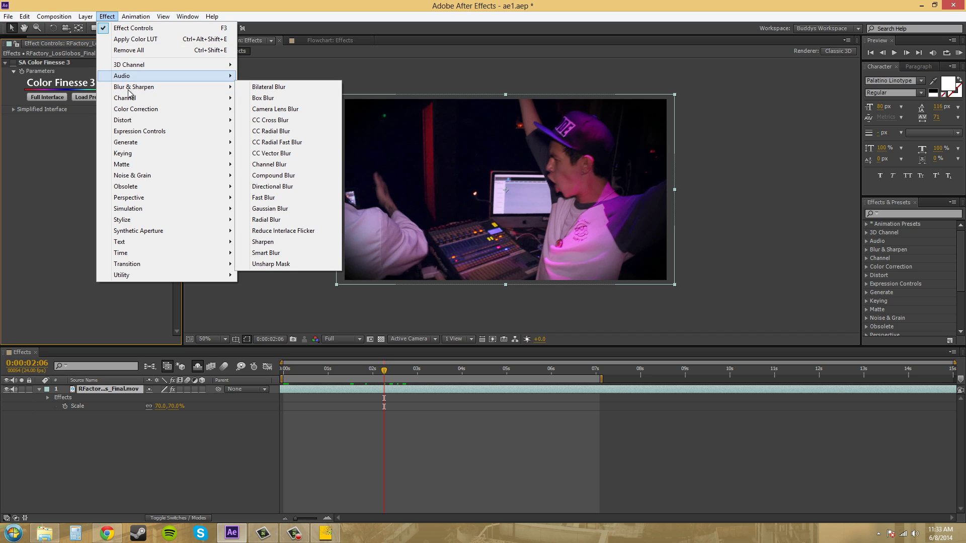
mouse_move(125, 275)
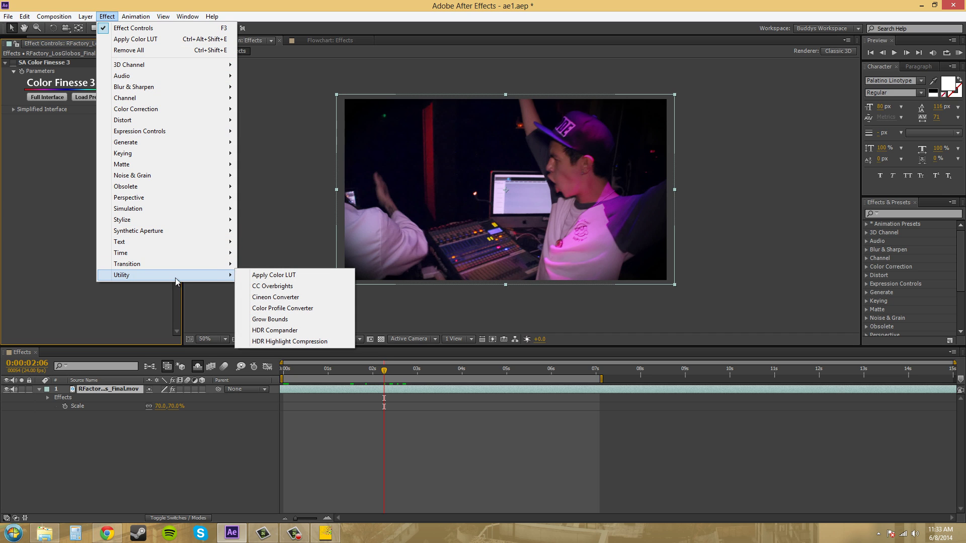
left_click(283, 276)
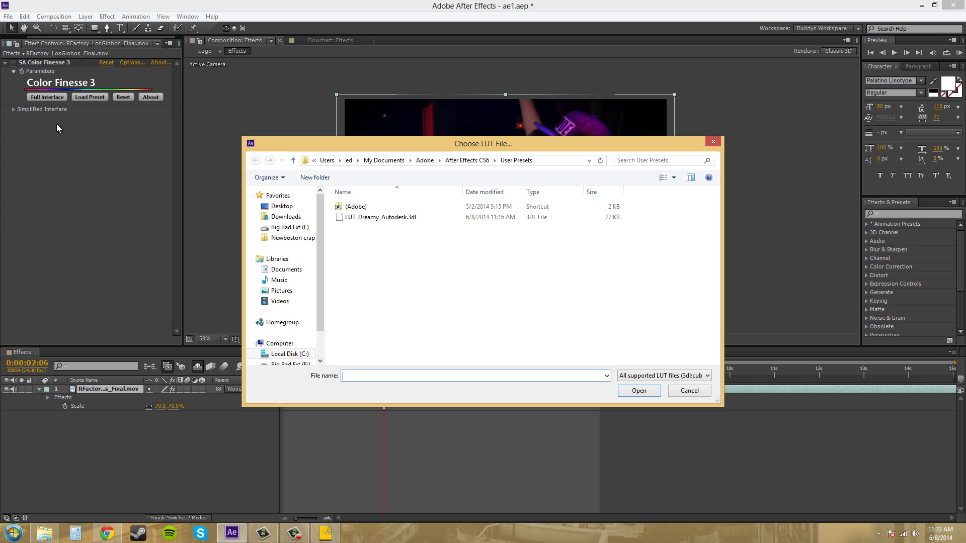
left_click(389, 220)
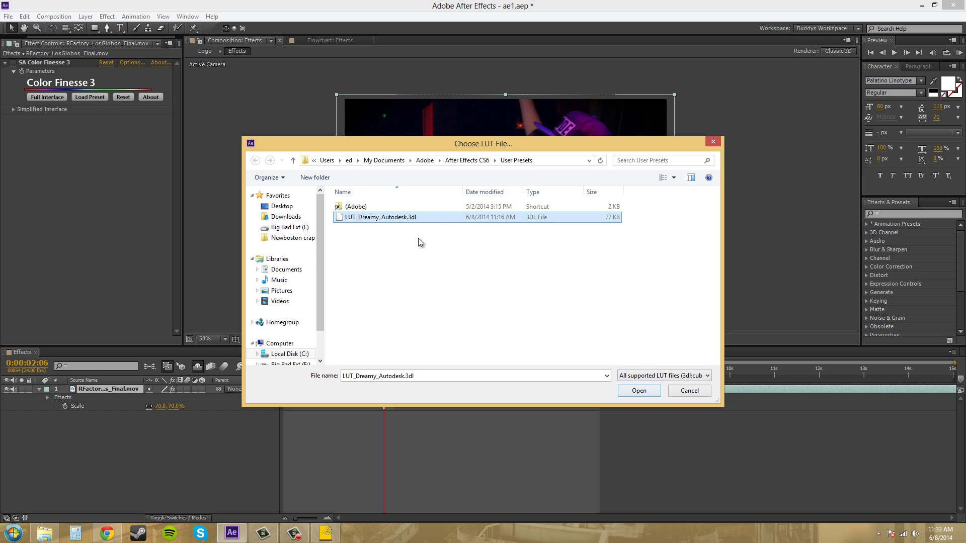
left_click(642, 392)
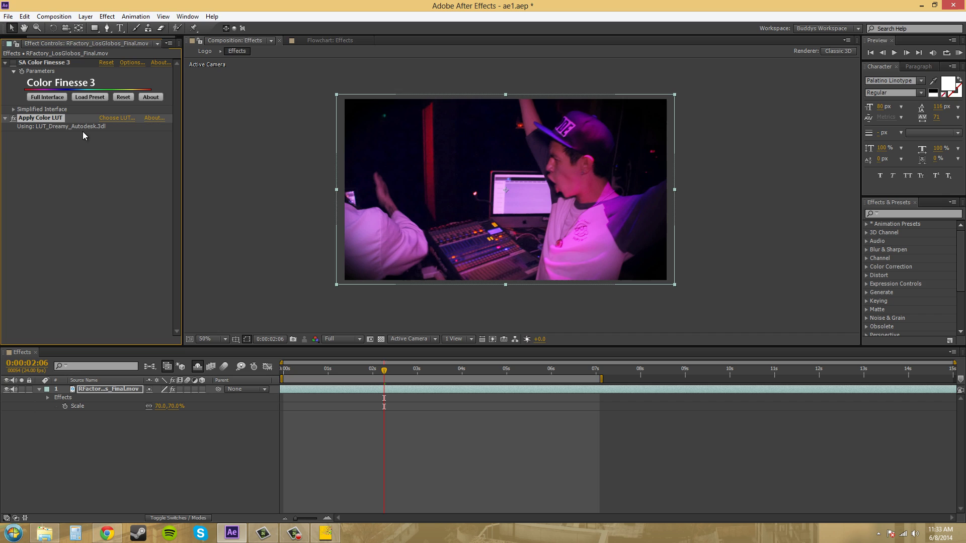
left_click(13, 118)
left_click(13, 118)
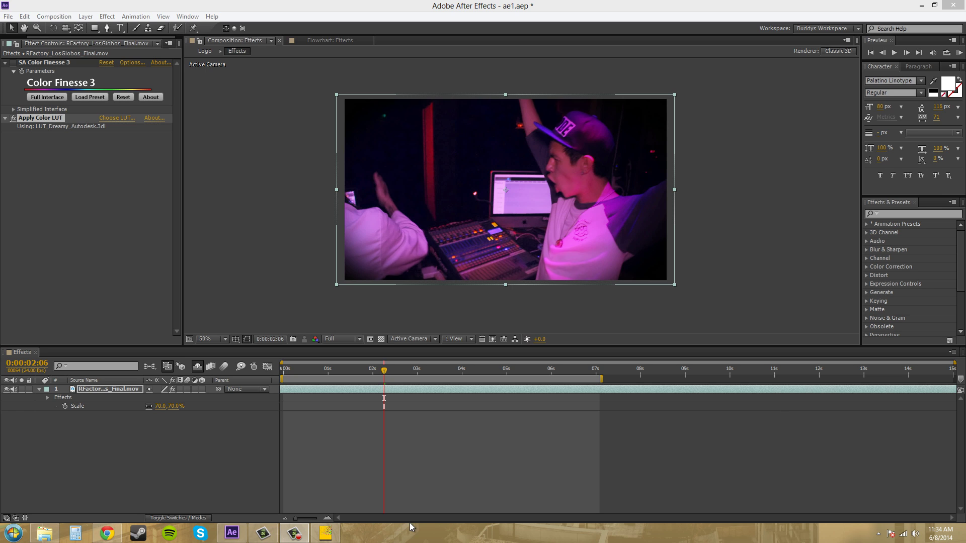
mouse_move(333, 533)
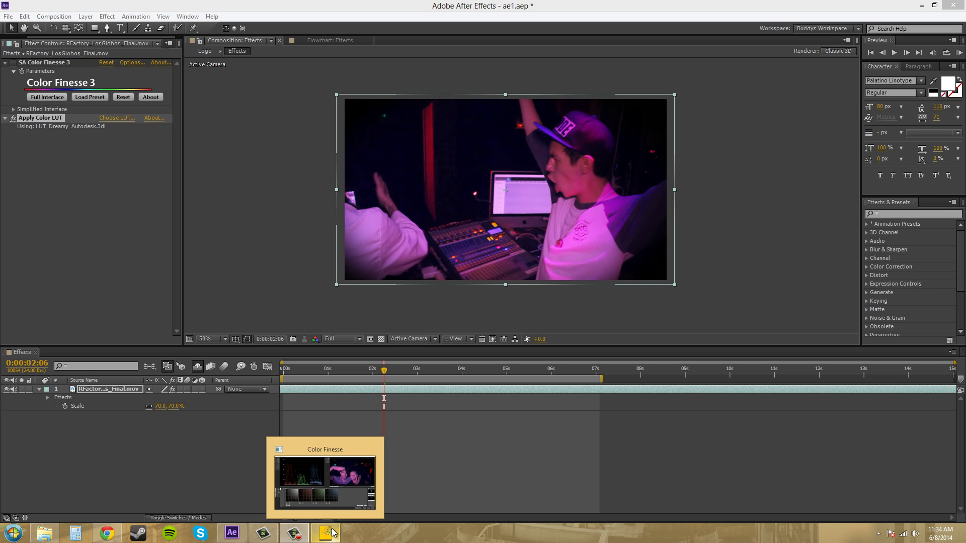